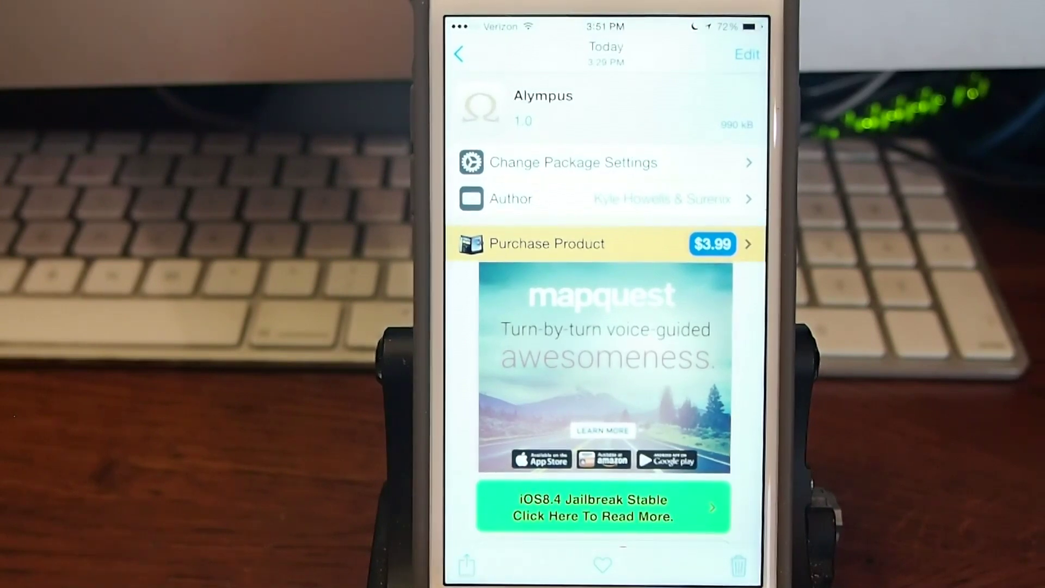
Step: Leave Cydia's Alympus 1.0 package page and return to the home screen
key("Home")
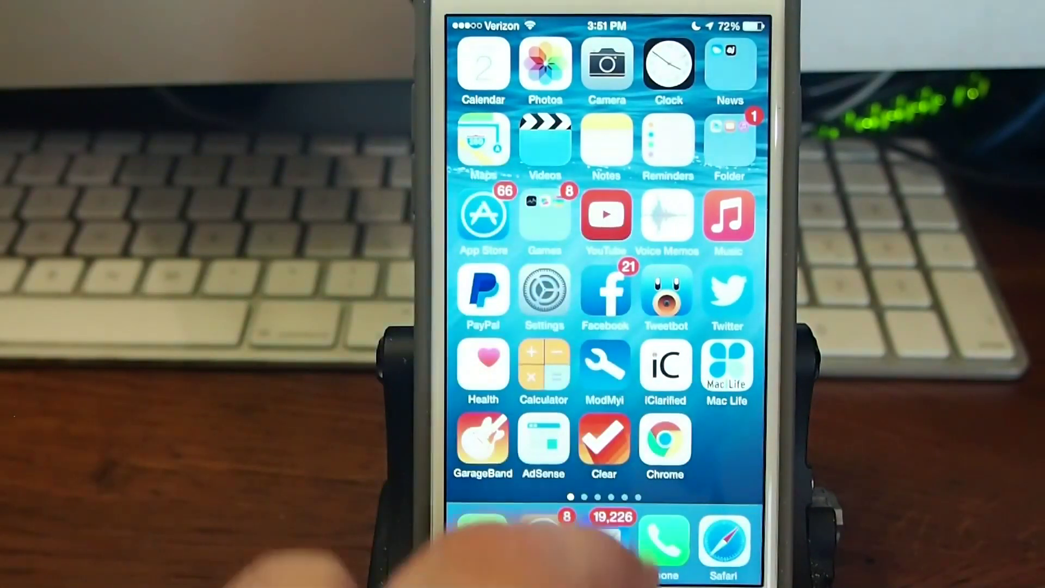
left_click_drag(539, 571, 564, 352)
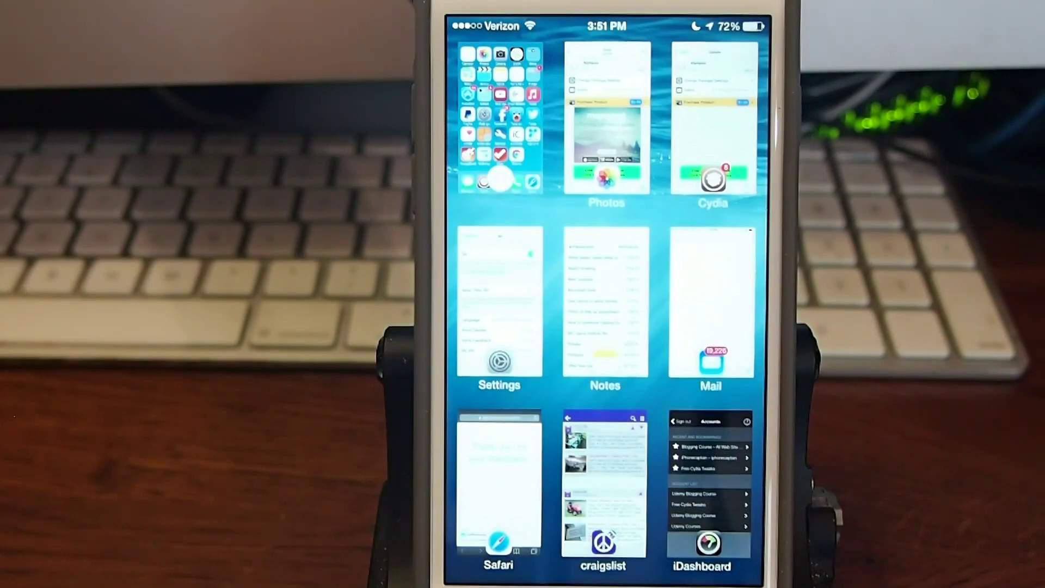
left_click_drag(718, 408, 506, 433)
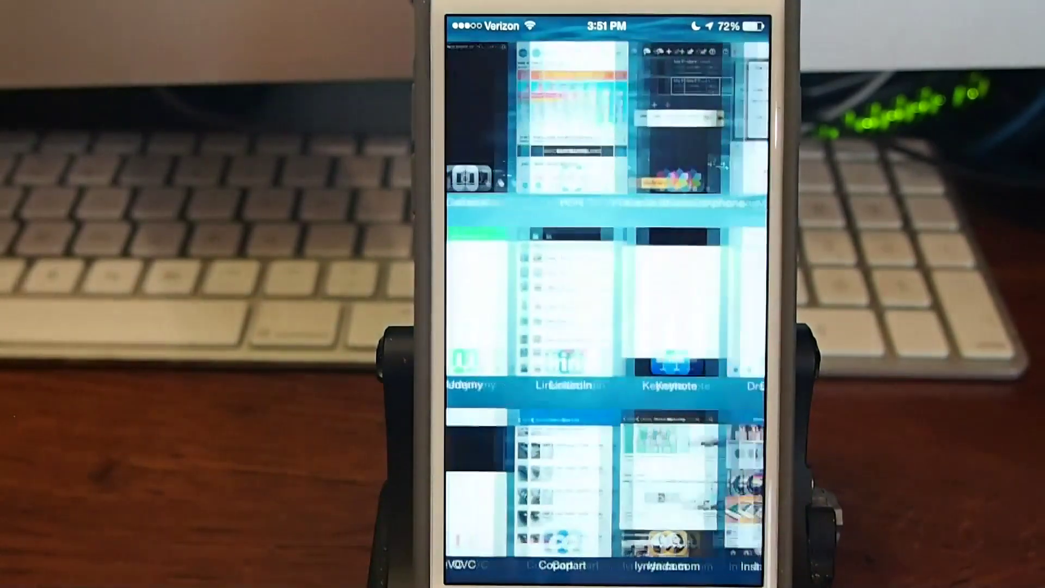
left_click(531, 122)
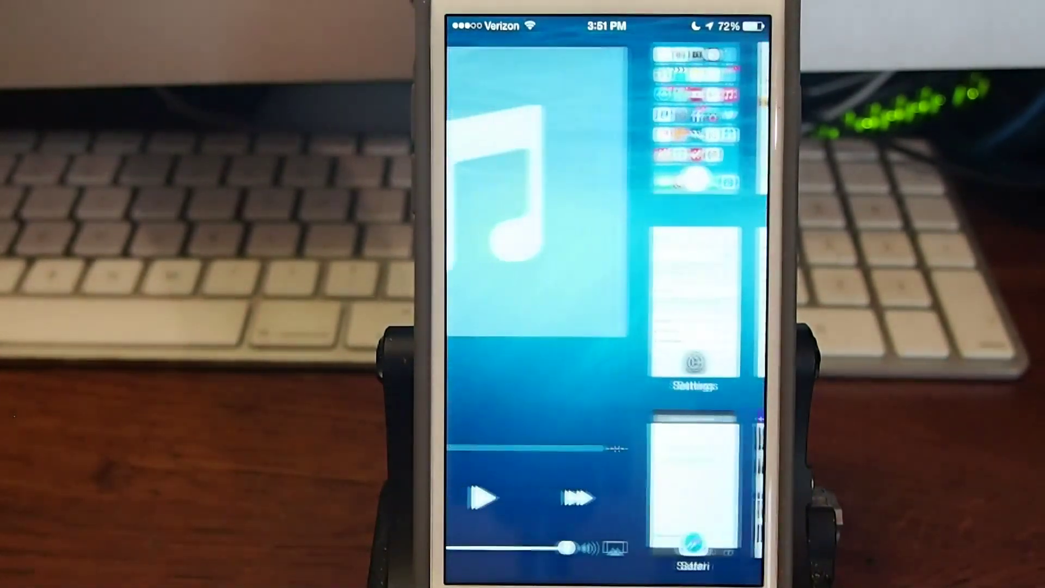
left_click_drag(490, 572, 466, 420)
left_click_drag(618, 397, 595, 502)
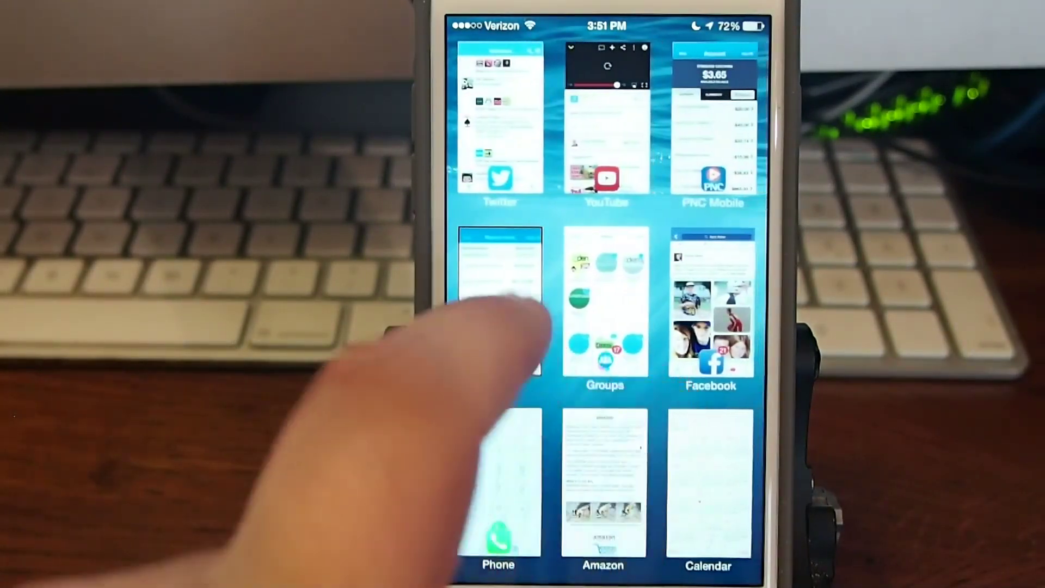
left_click_drag(514, 253, 457, 261)
left_click_drag(670, 457, 489, 457)
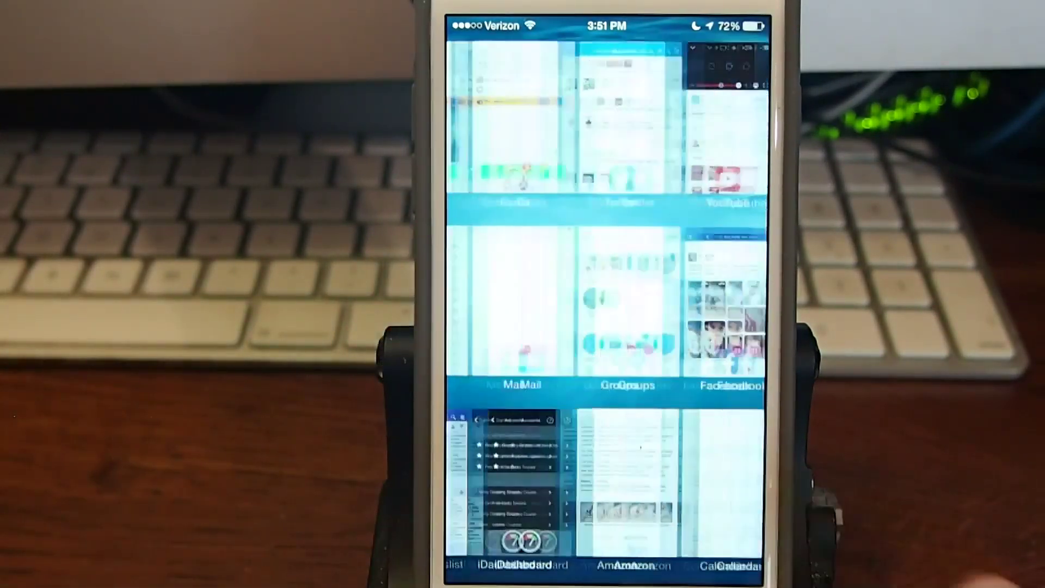
left_click(507, 457)
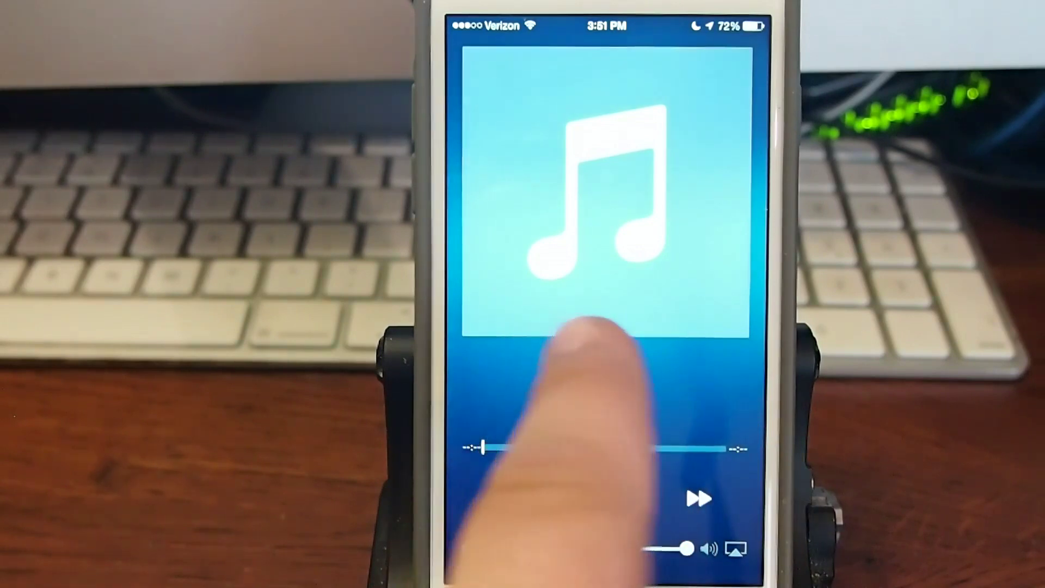
left_click_drag(596, 327, 808, 425)
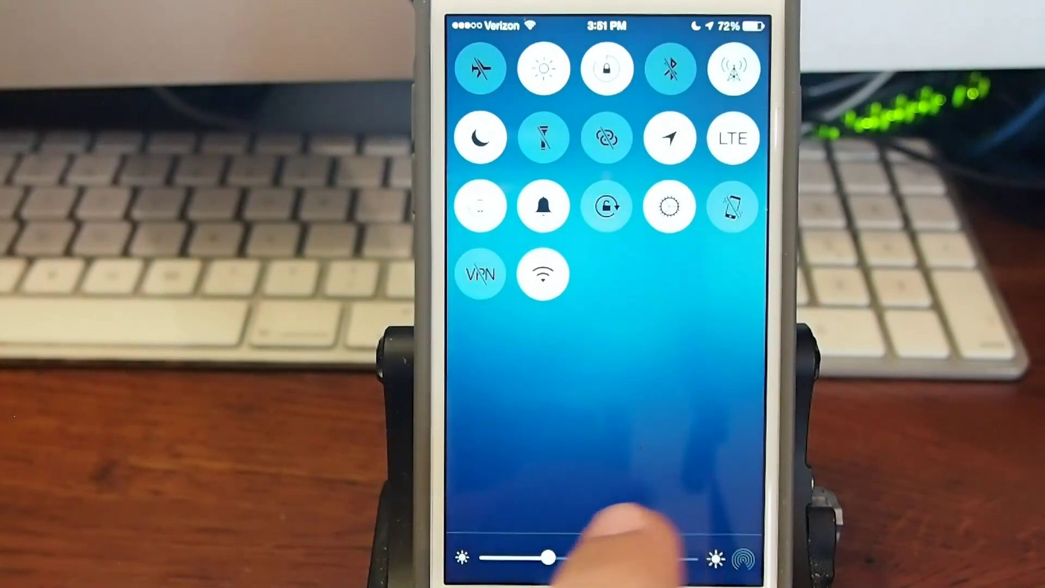
left_click_drag(653, 432, 465, 433)
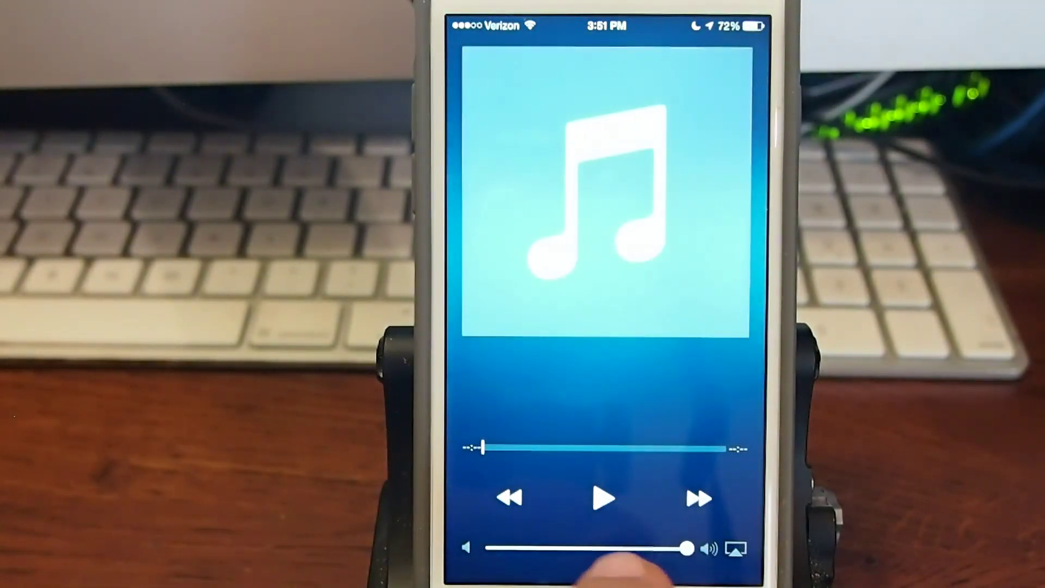
mouse_move(563, 400)
left_mouse_down()
mouse_move(719, 405)
mouse_move(514, 433)
left_mouse_up()
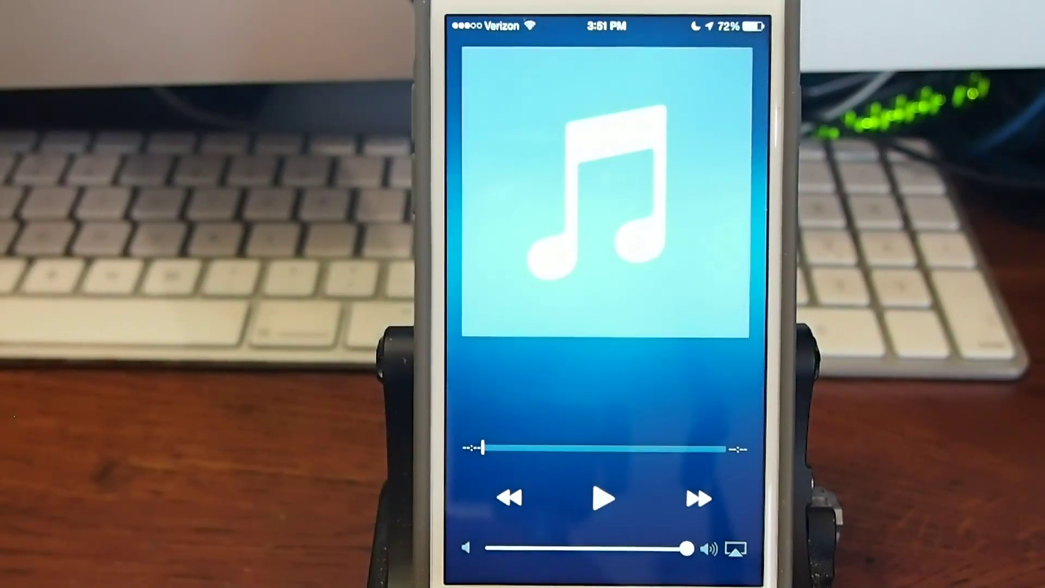
key("Home")
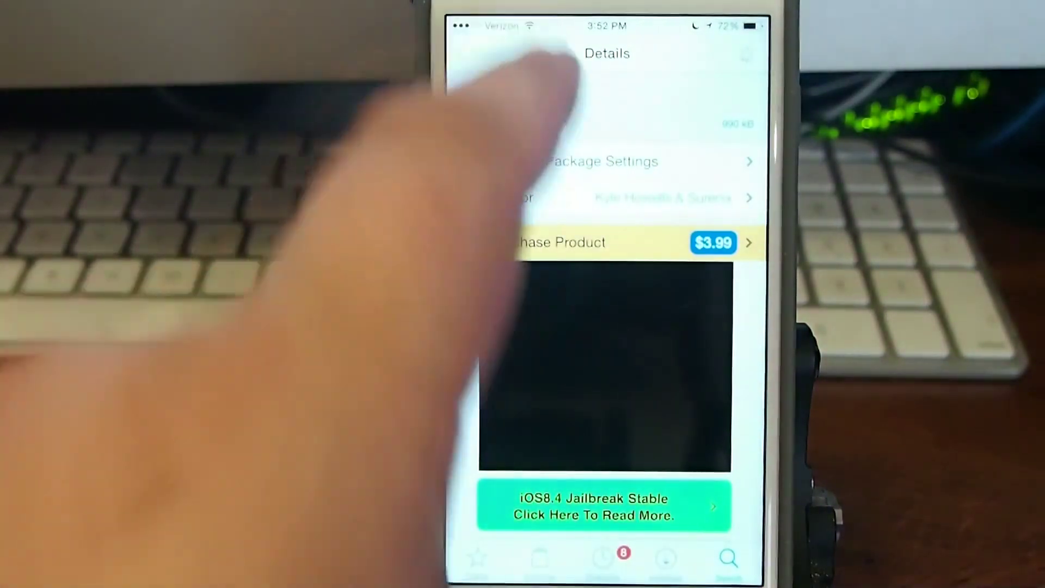
Step: Search Cydia for 'Safe text' and open the SafeTexting package from BigBoss
left_click(490, 53)
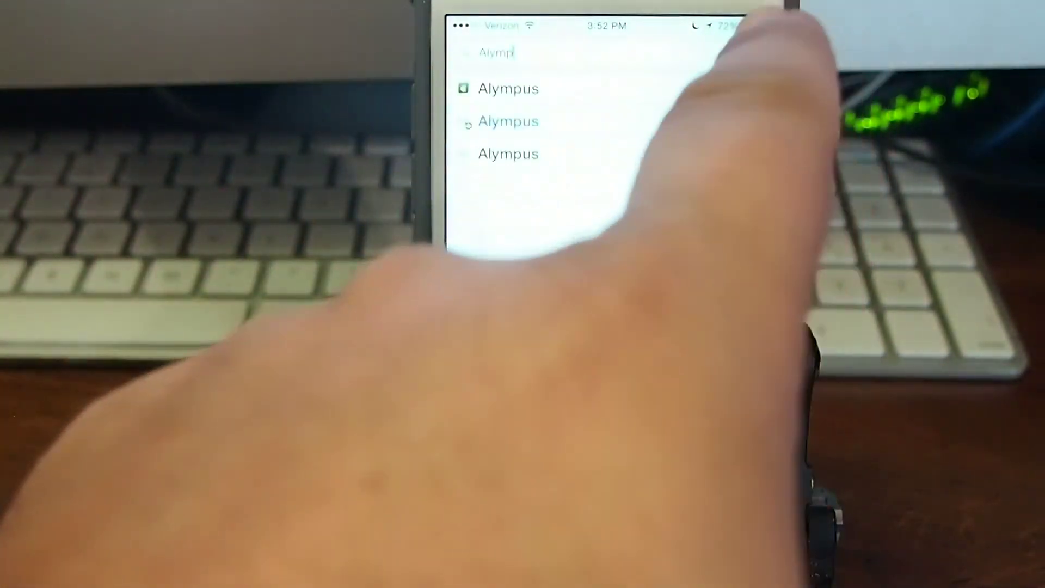
left_click(746, 53)
type("S")
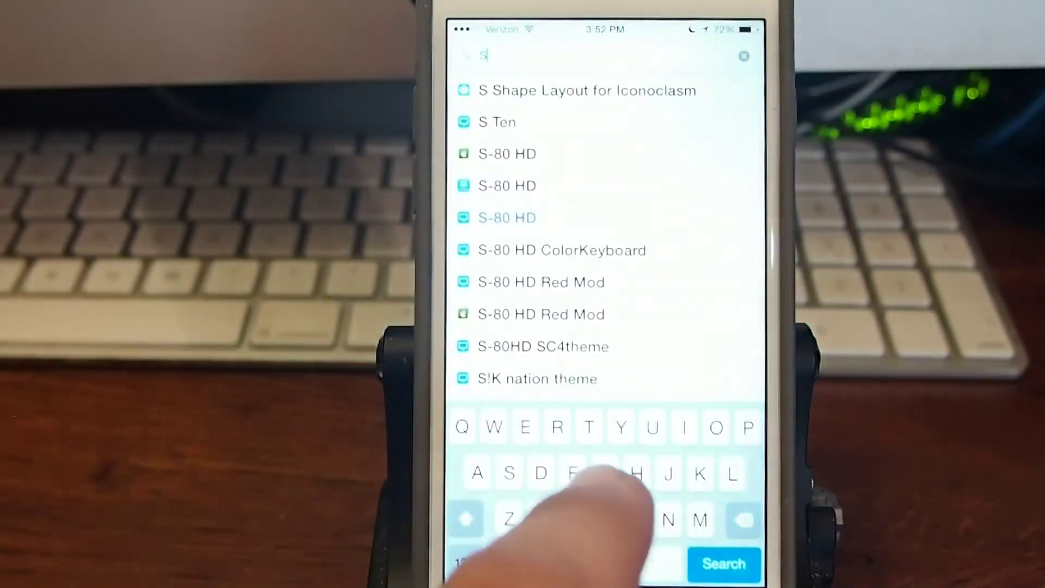
type("afe")
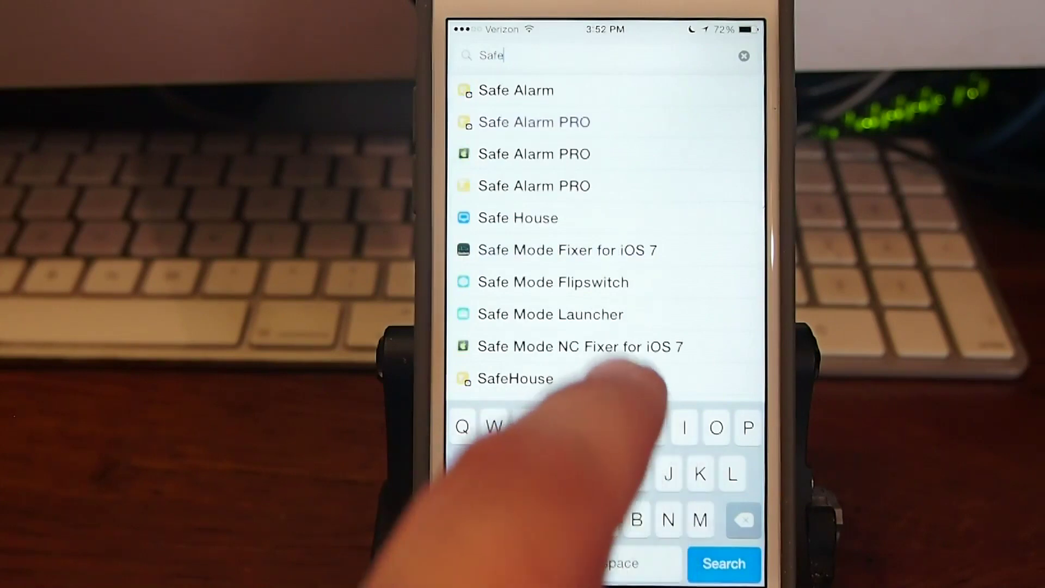
type(" t")
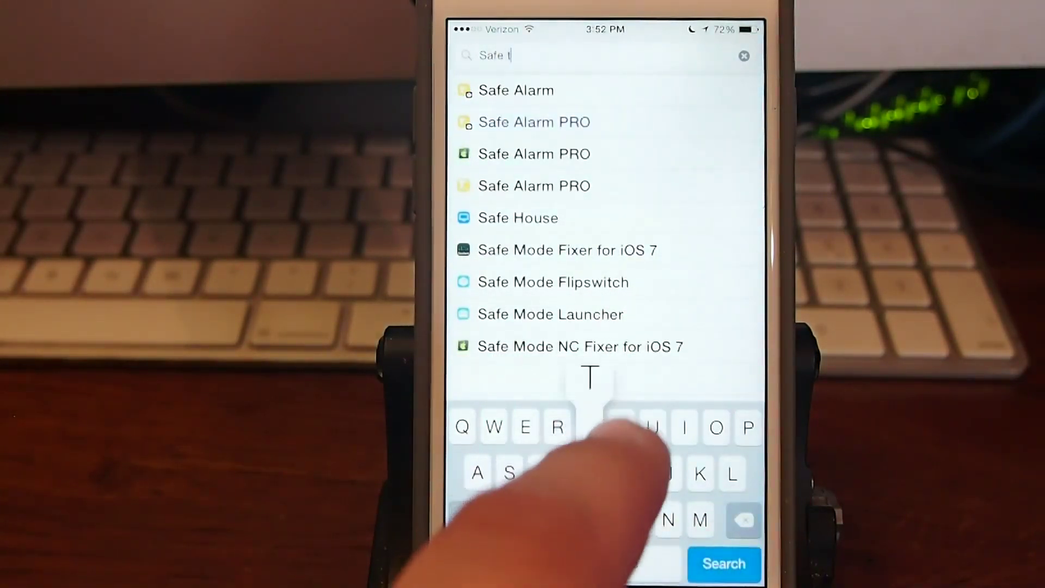
type("e")
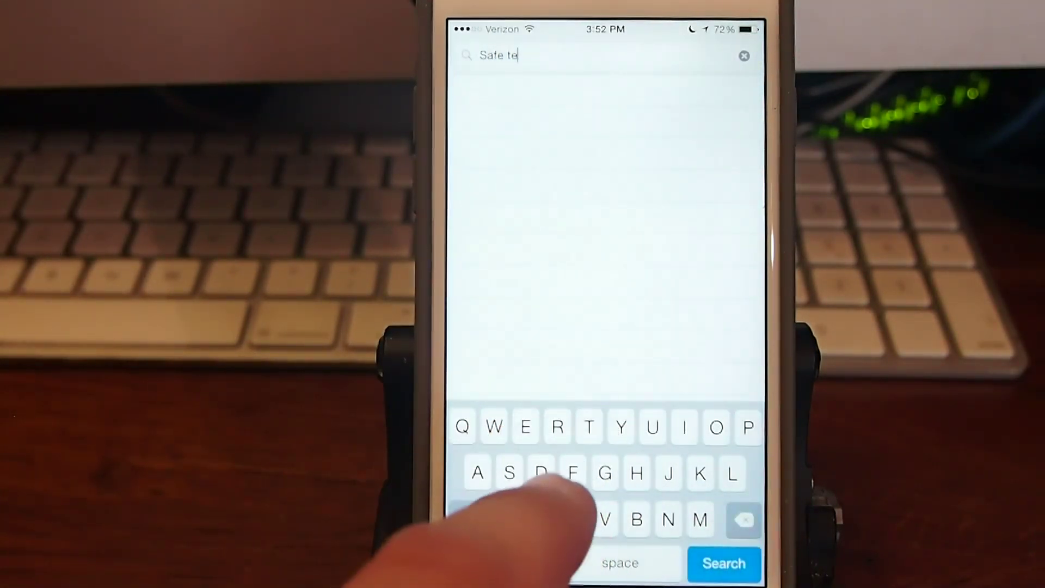
type("xt")
left_click(719, 562)
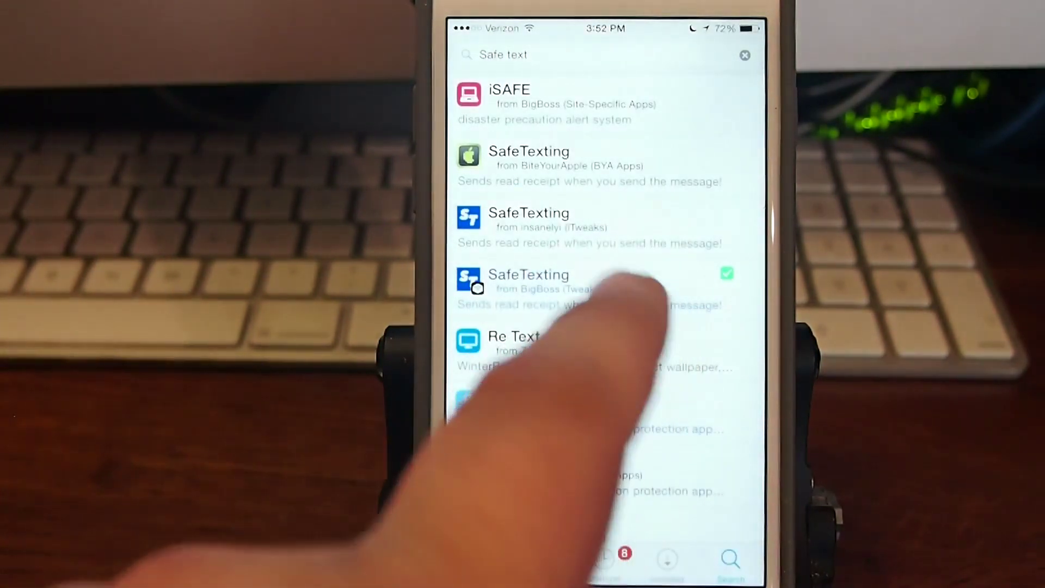
left_click(592, 282)
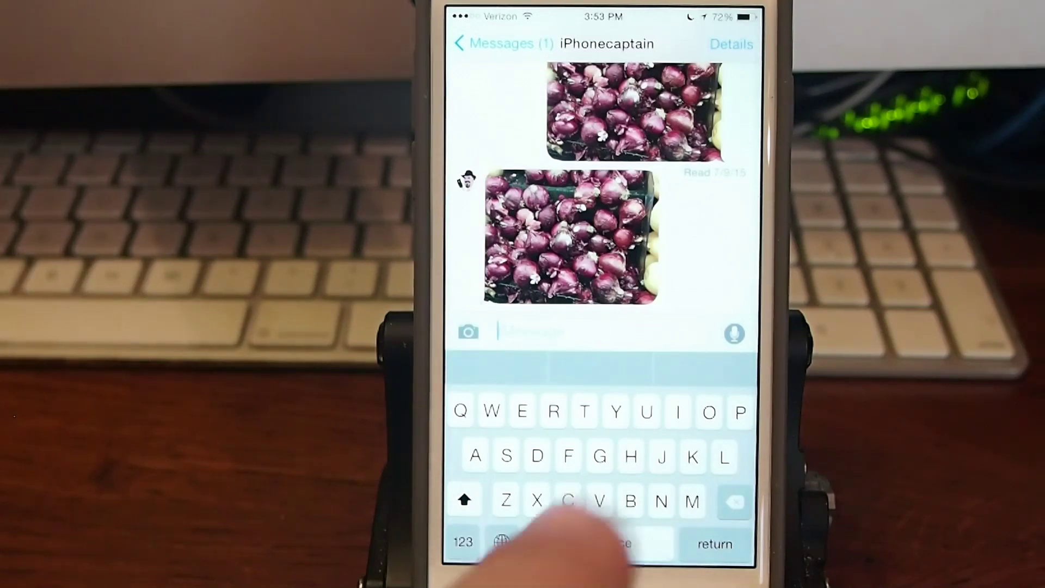
type("Hi")
Step: Send the 'Hi' message in the iPhonecaptain conversation
key("Return")
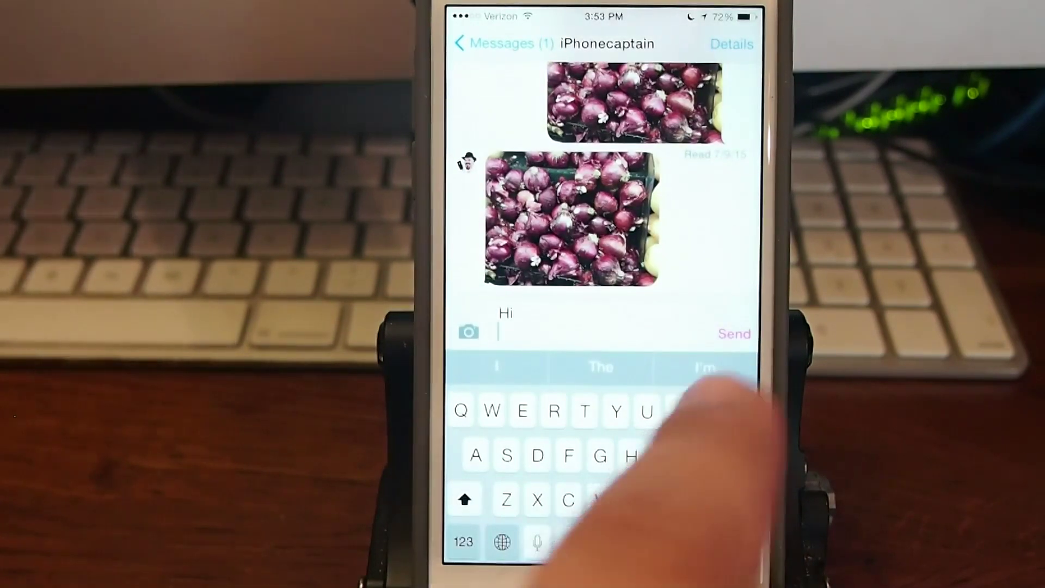
left_click(733, 333)
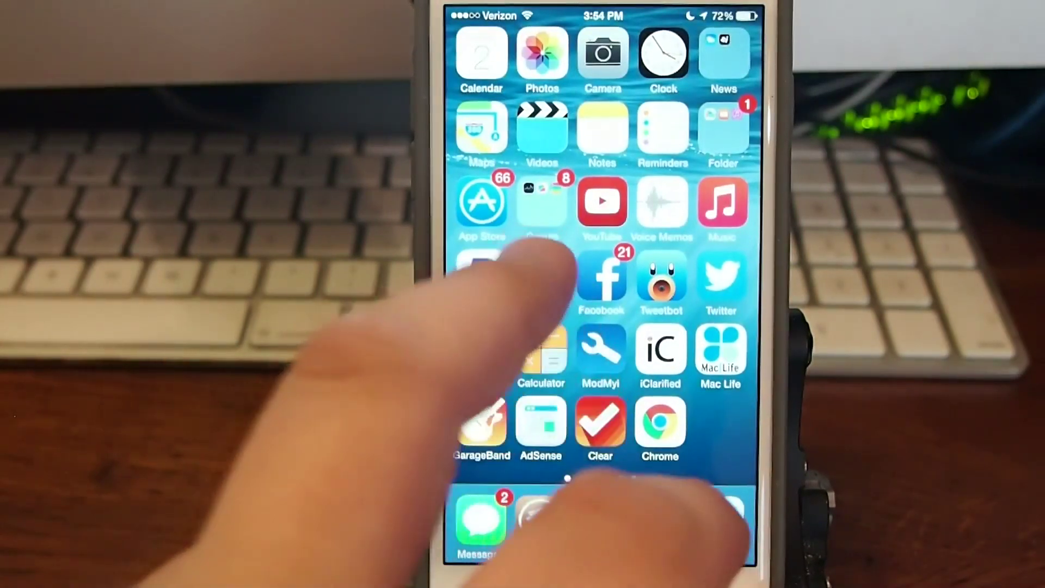
scroll(602, 294, "down", 10)
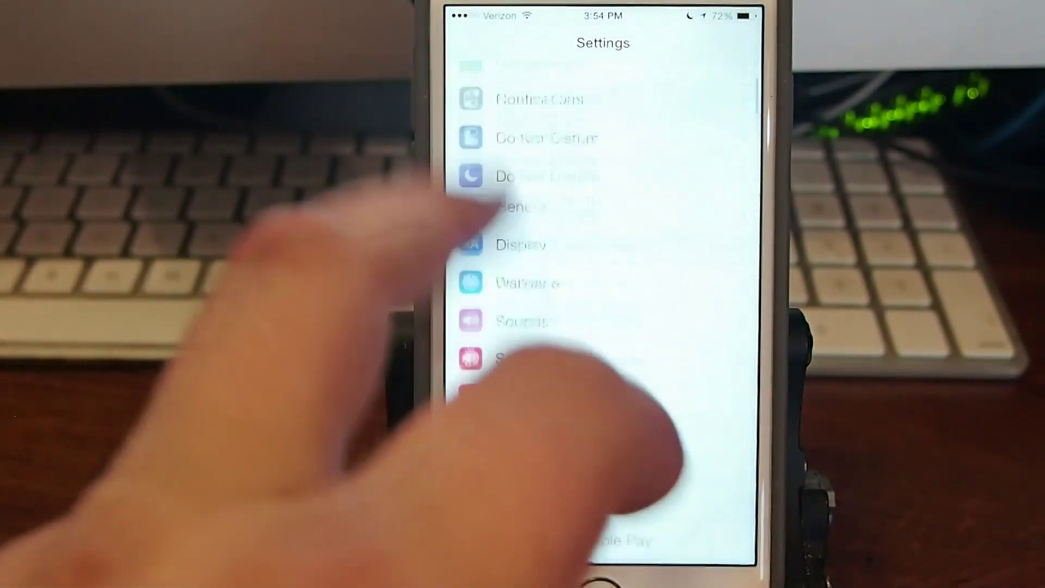
scroll(603, 295, "up", 10)
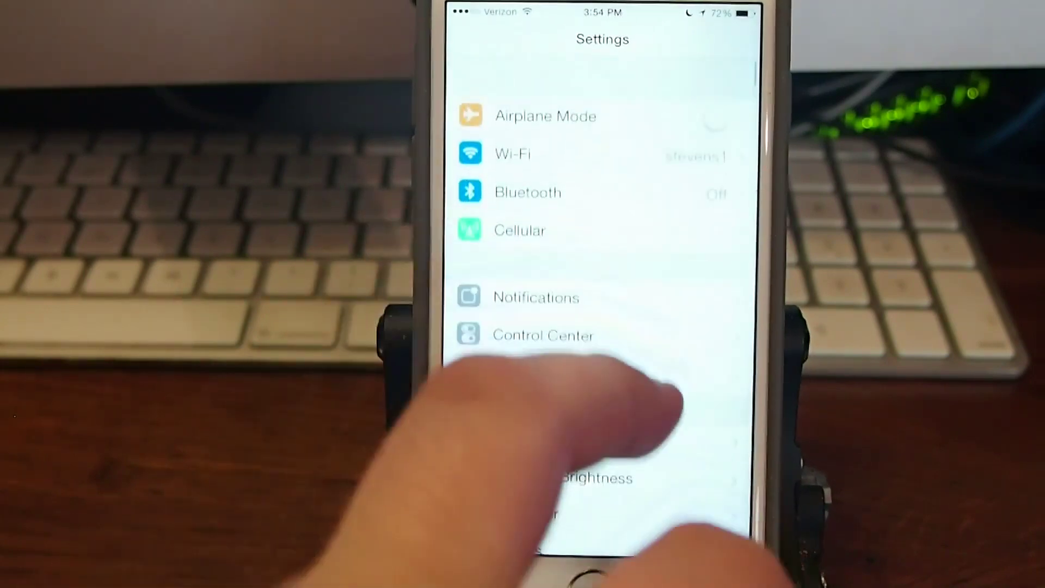
scroll(603, 294, "down", 10)
scroll(603, 294, "down", 5)
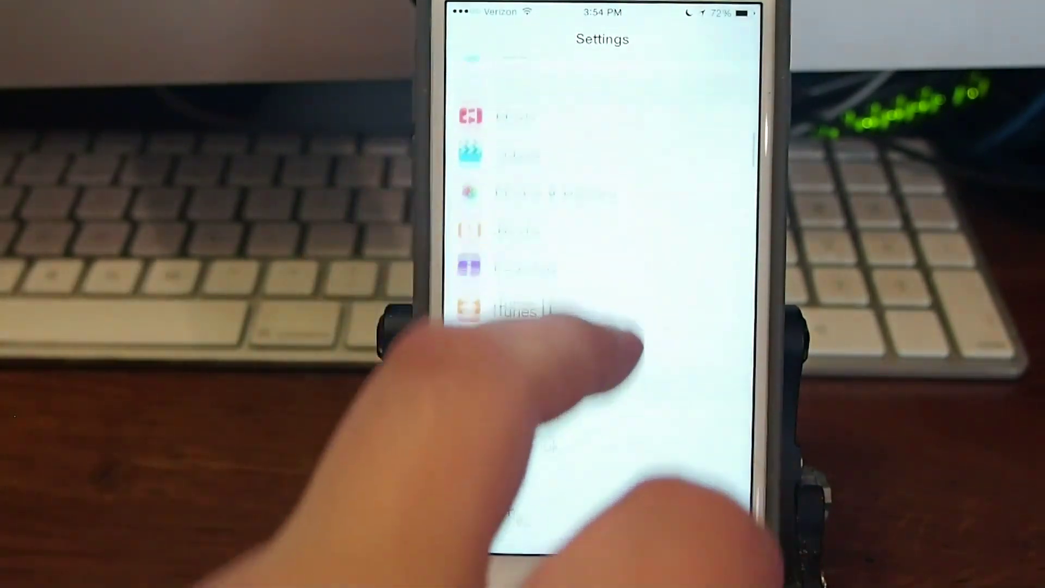
scroll(603, 294, "down", 5)
scroll(603, 294, "down", 5)
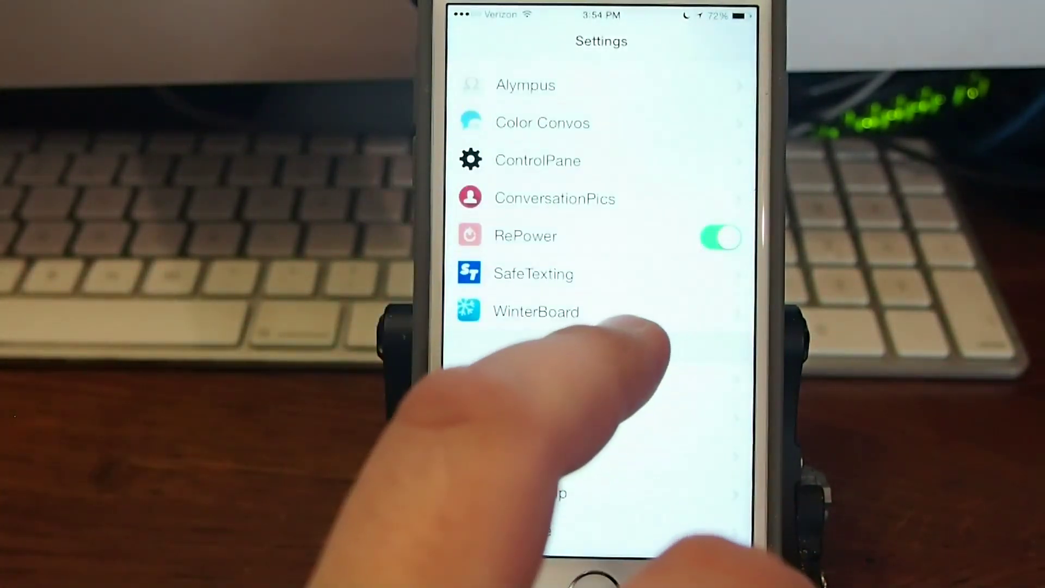
left_click(535, 274)
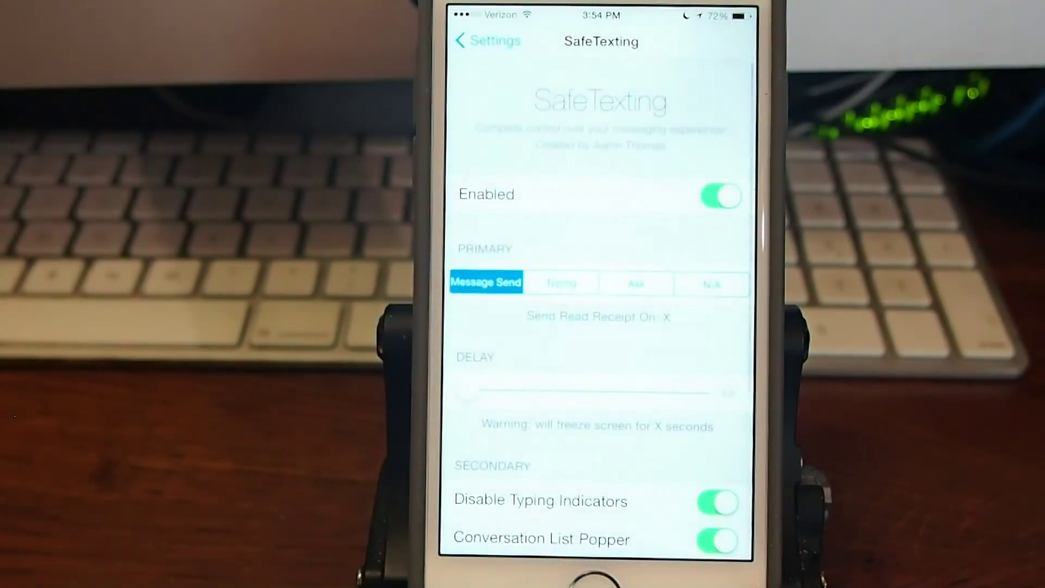
scroll(601, 326, "down", 2)
scroll(601, 327, "up", 2)
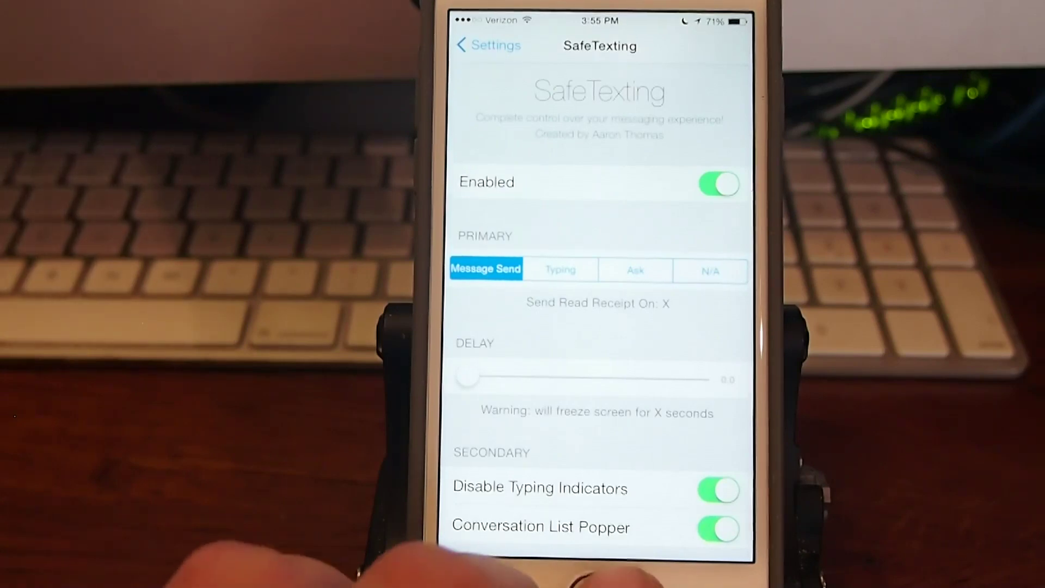
left_click(592, 579)
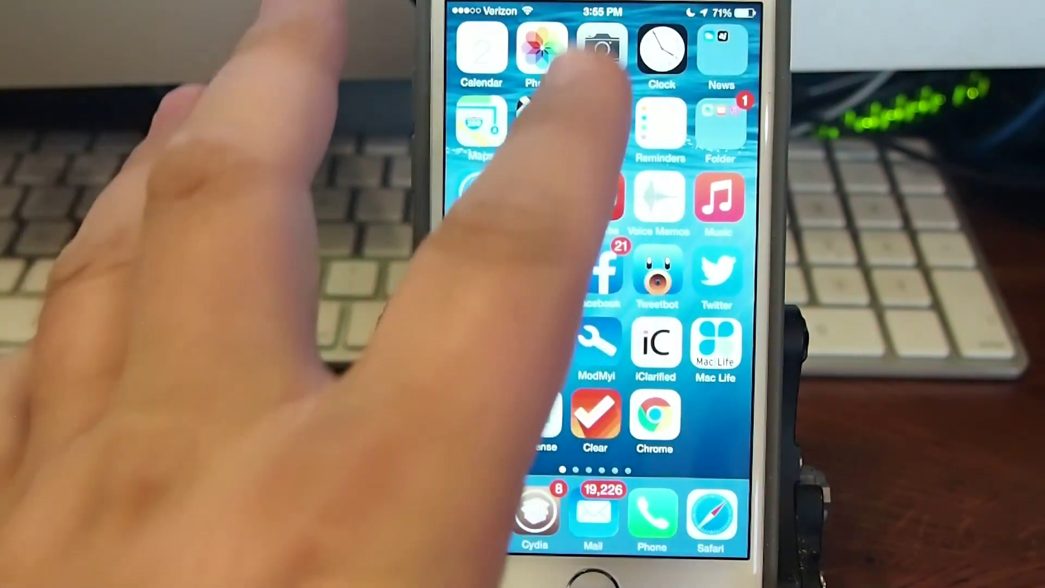
Step: Launch Cydia and swipe over to the Heart Transplant package page
left_click(534, 512)
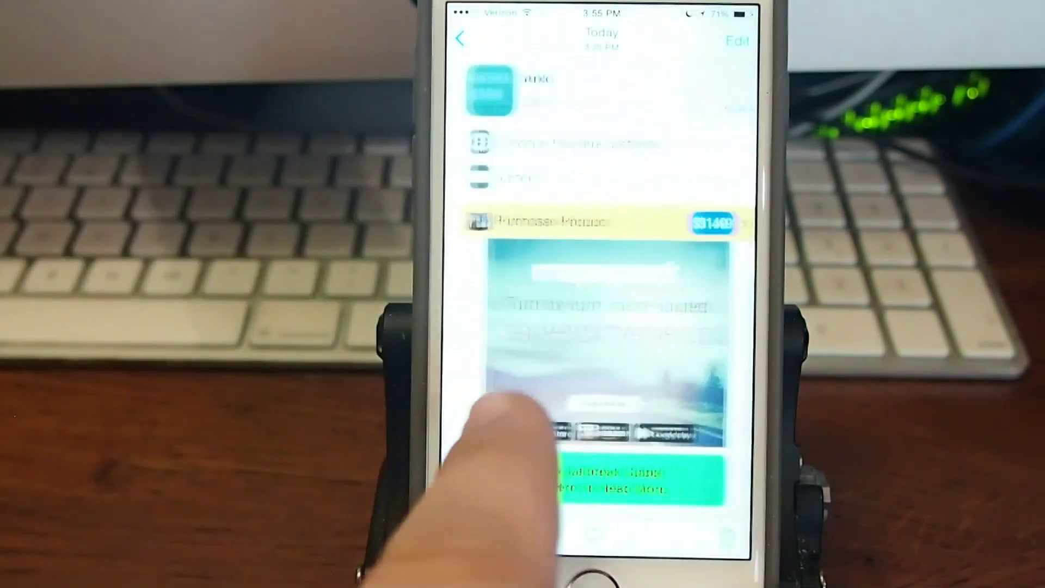
scroll(571, 392, "down", 5)
left_click_drag(571, 392, 555, 347)
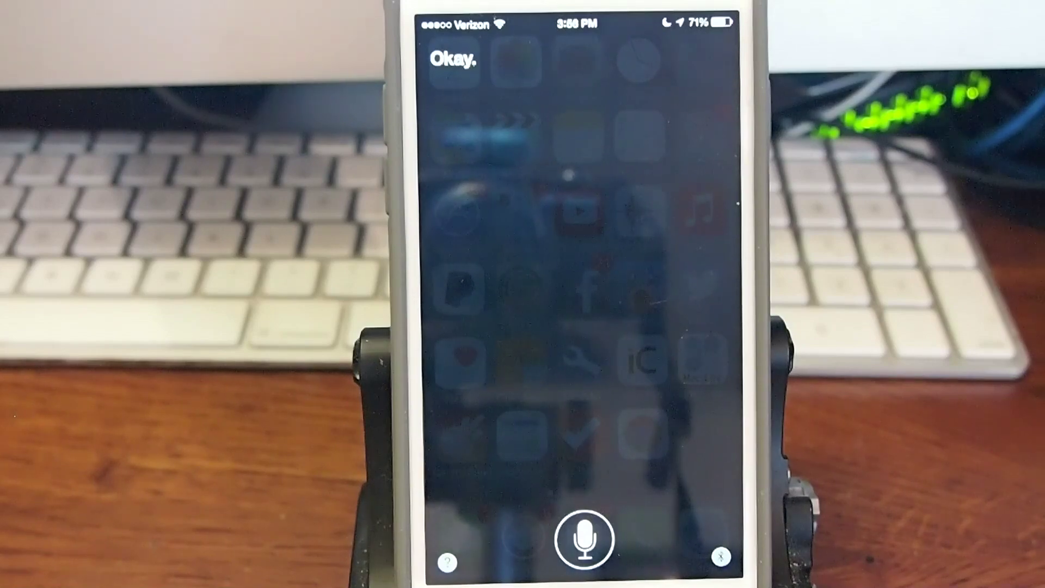
Step: Dismiss Siri's 'Okay.' reply and go back to the home screen
key("Home")
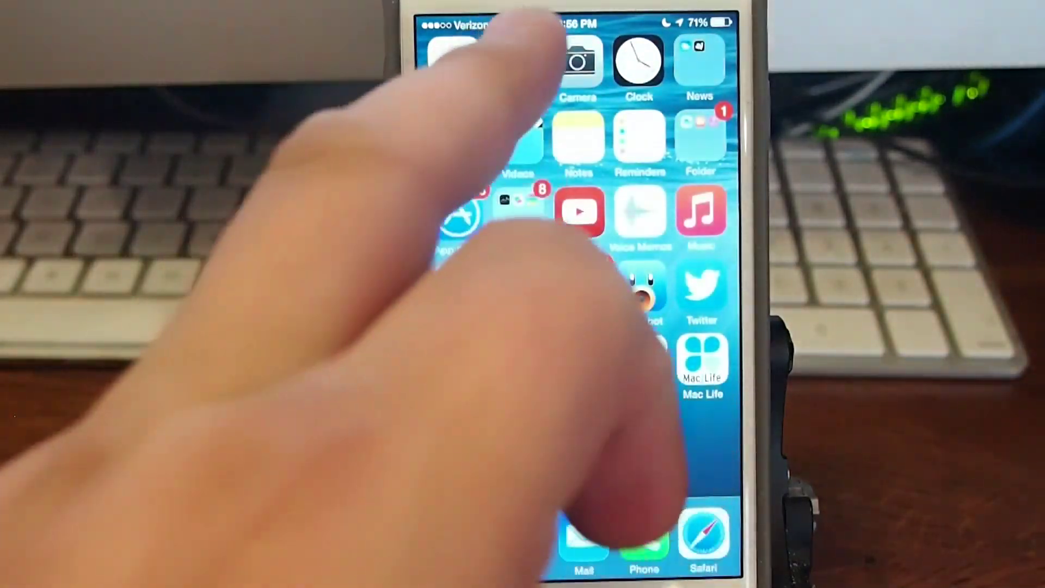
Step: Reopen Cydia on the Heart Transplant 1.0 package page
left_click(522, 534)
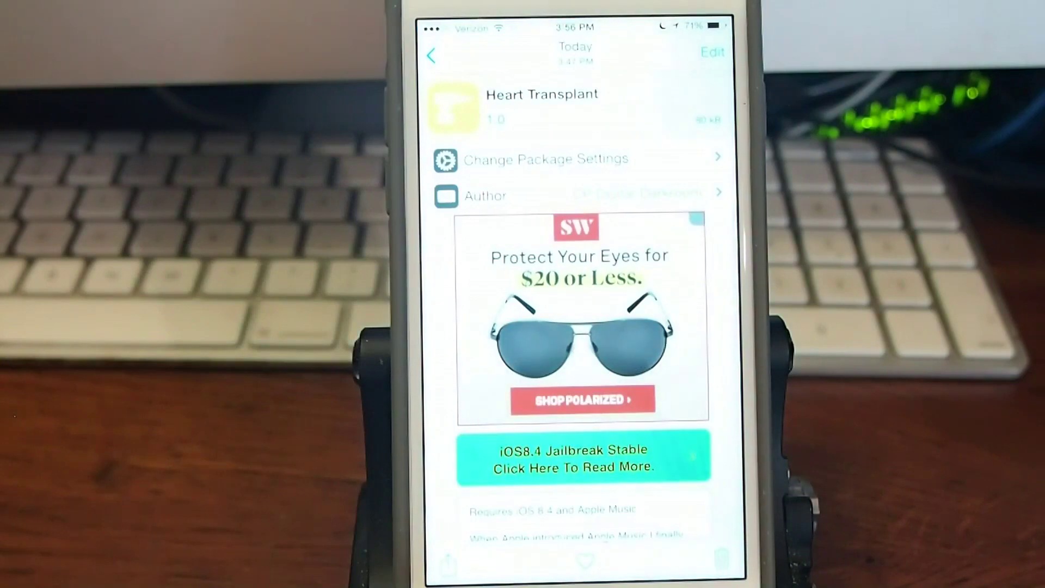